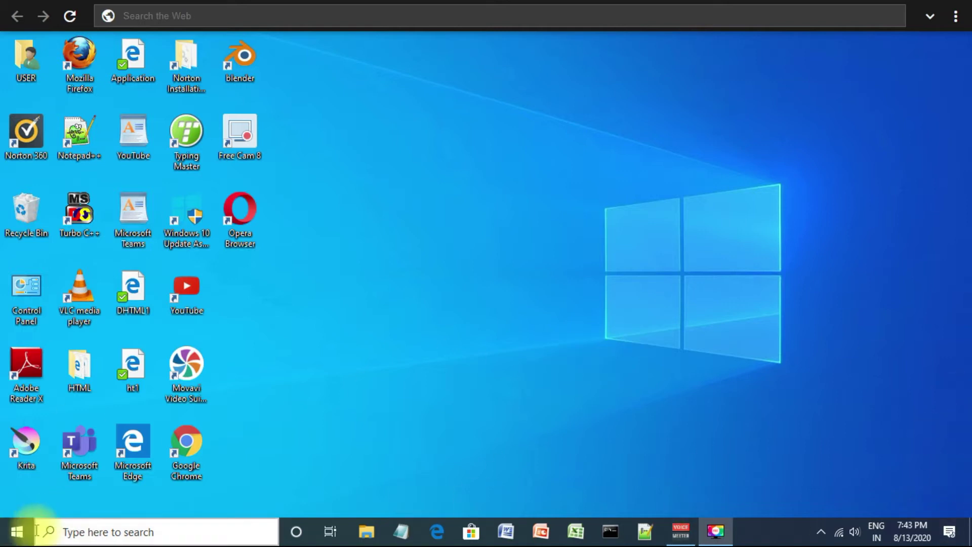
Turn on Tablet mode from the action center's quick actions and close the action center
click(13, 530)
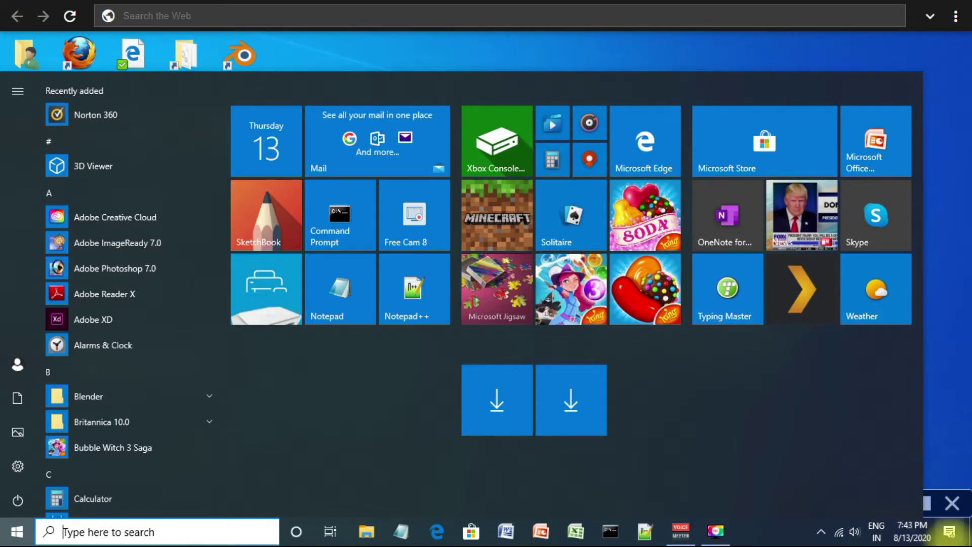
click(949, 531)
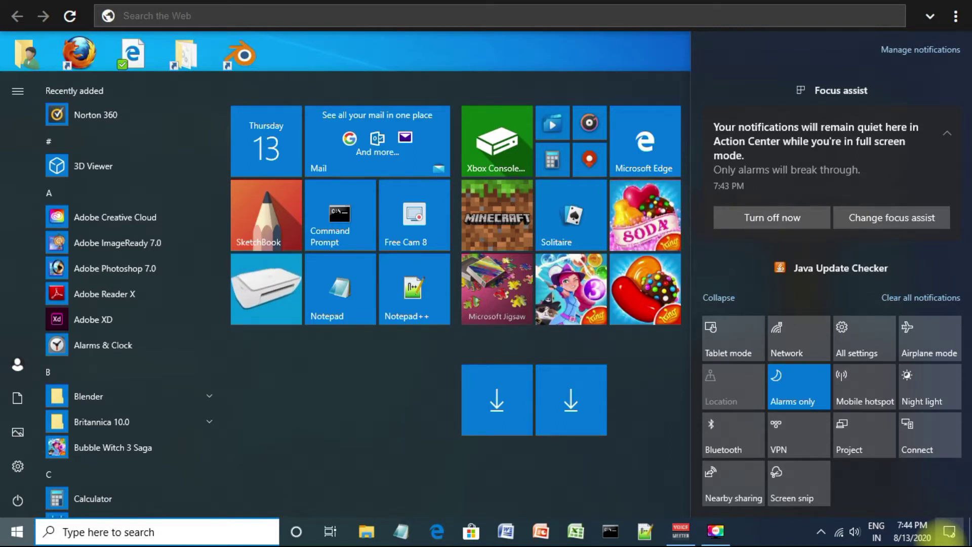
click(712, 332)
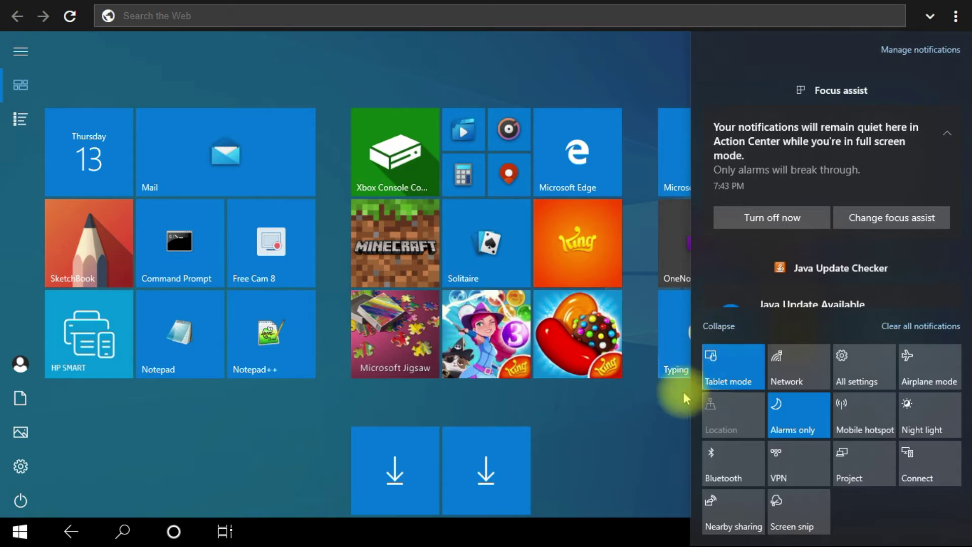
click(663, 442)
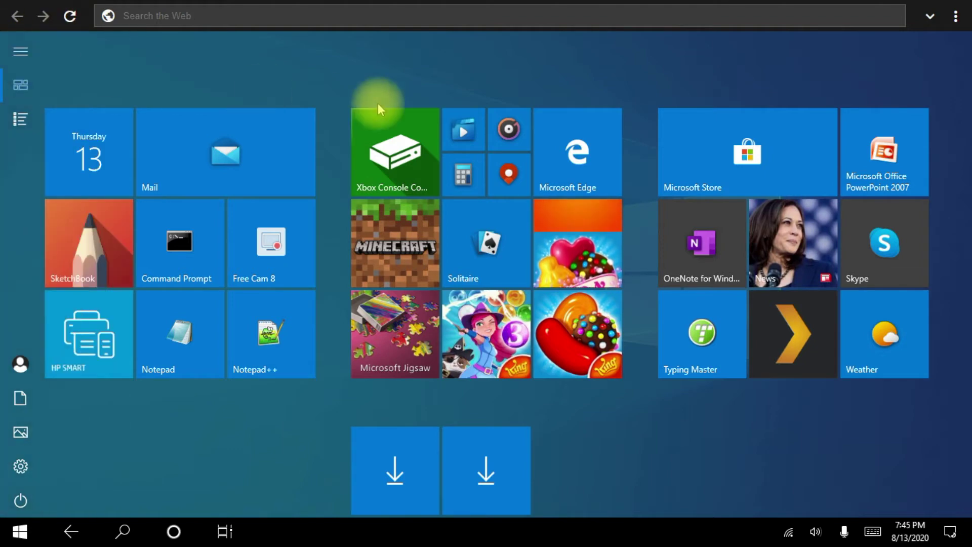
Expand the Start screen's navigation labels to examine them, and toggle the Start screen closed and open again
mouse_move(223, 87)
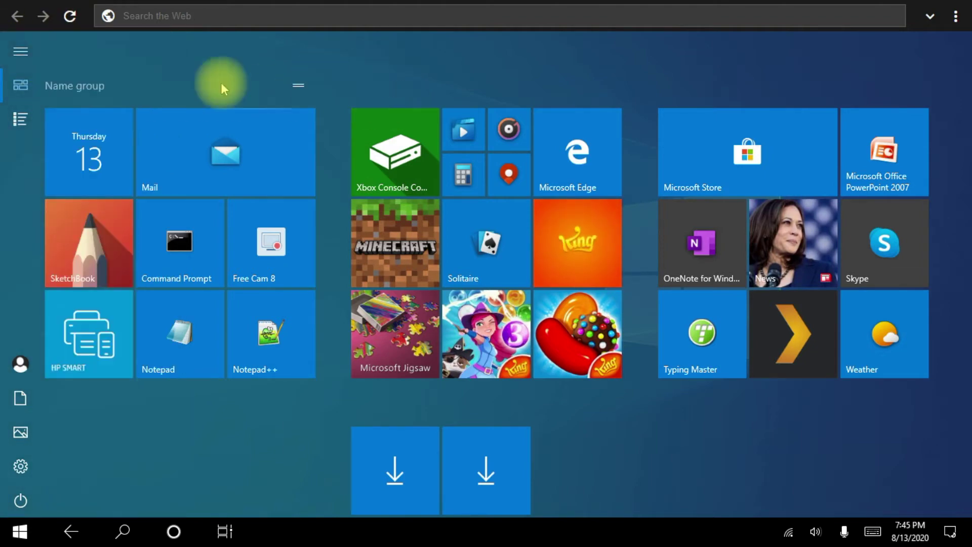
click(21, 50)
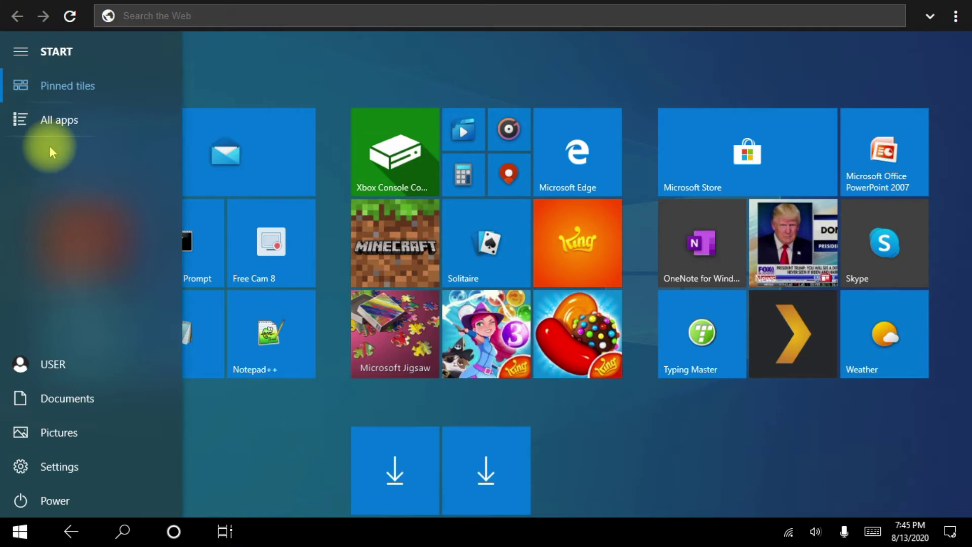
key(super)
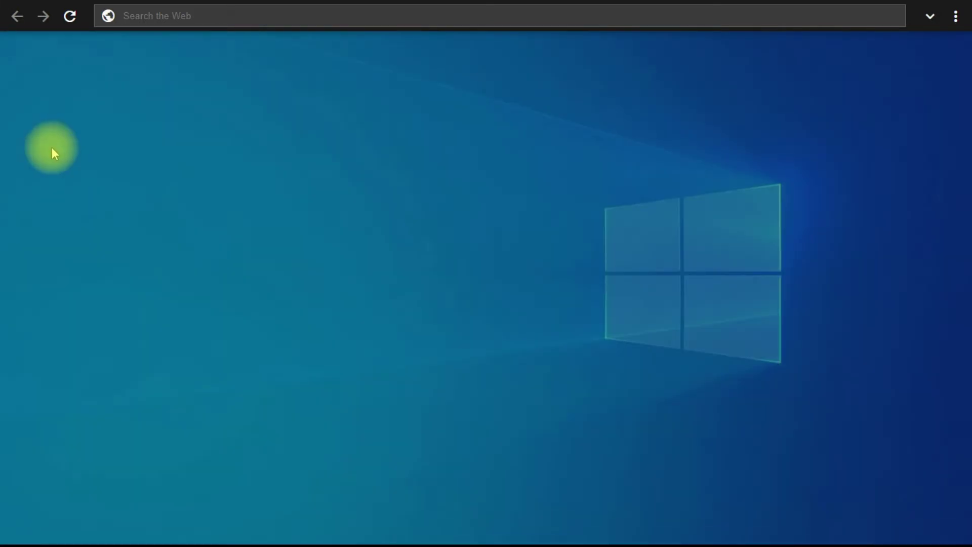
key(super)
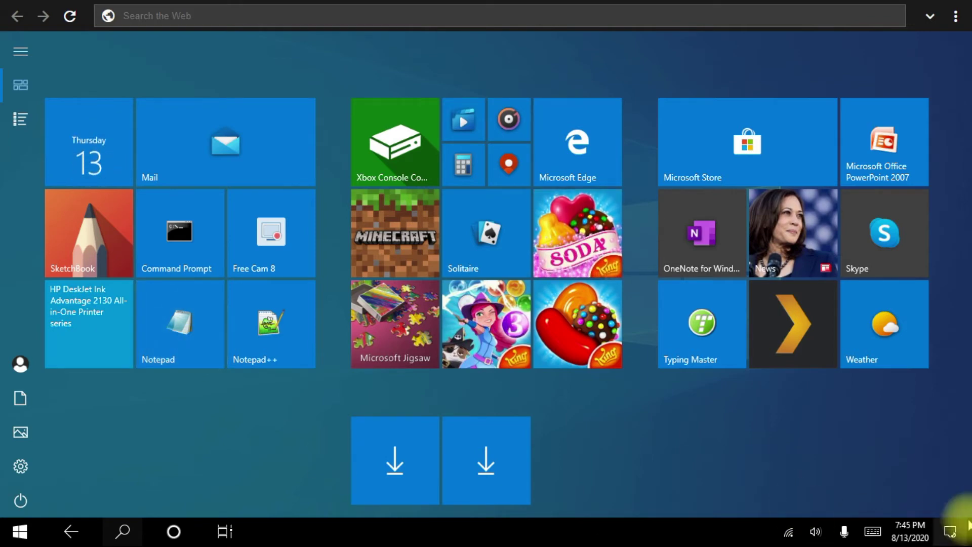
Turn off Tablet mode from the action center's quick actions and close the action center
click(964, 541)
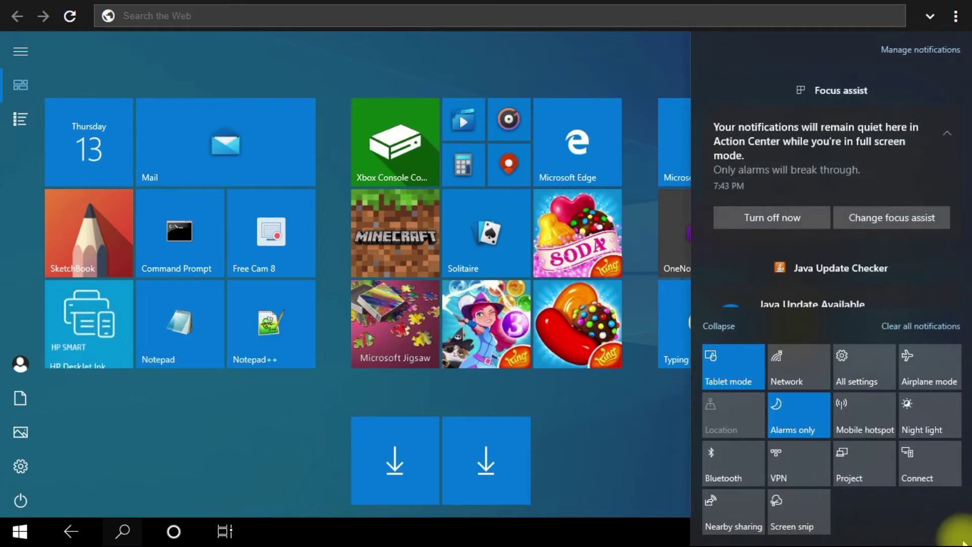
click(718, 364)
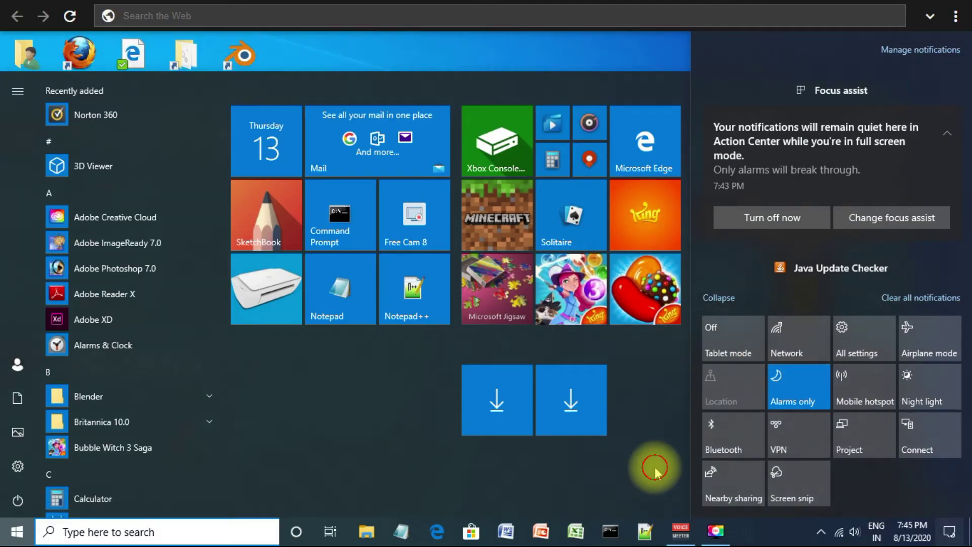
click(654, 467)
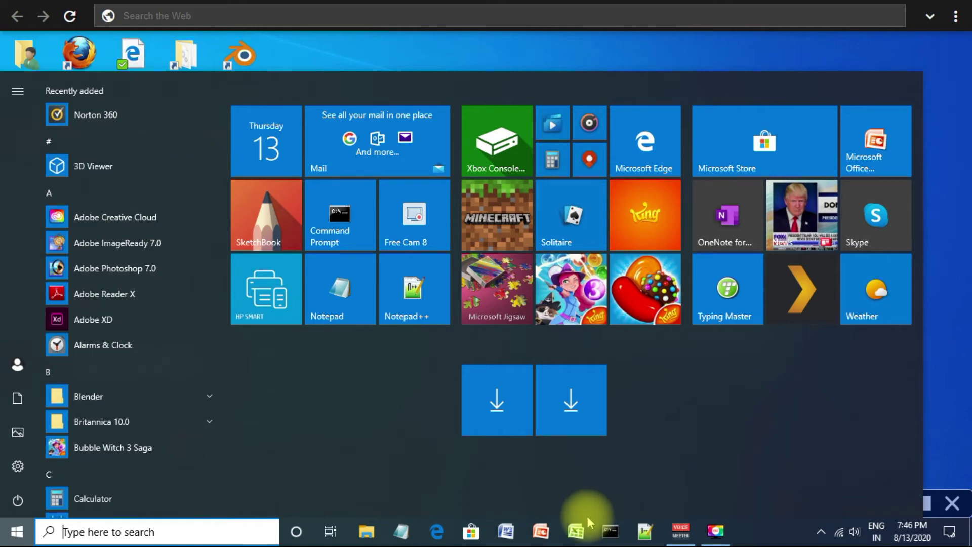
Switch Tablet mode on again from the quick actions and return to the full Start screen
click(950, 531)
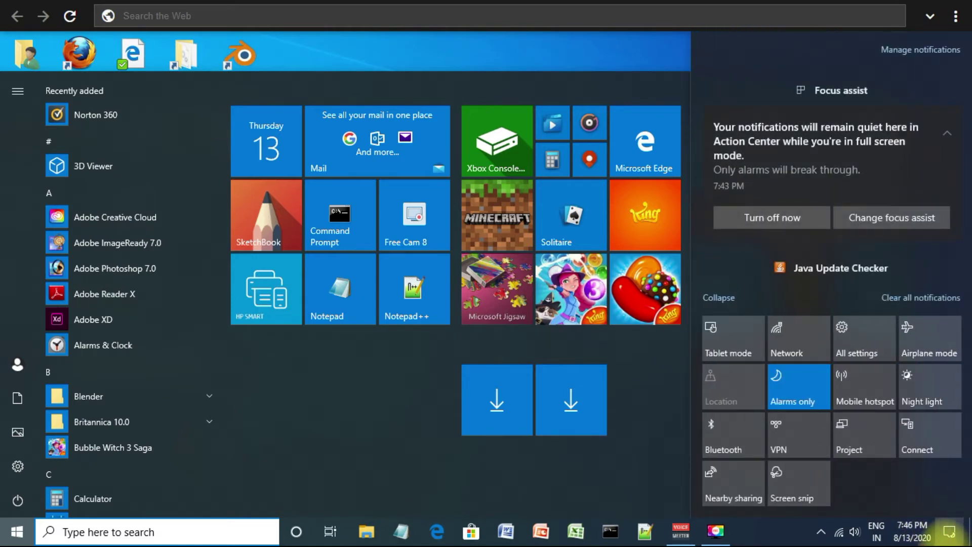
click(721, 328)
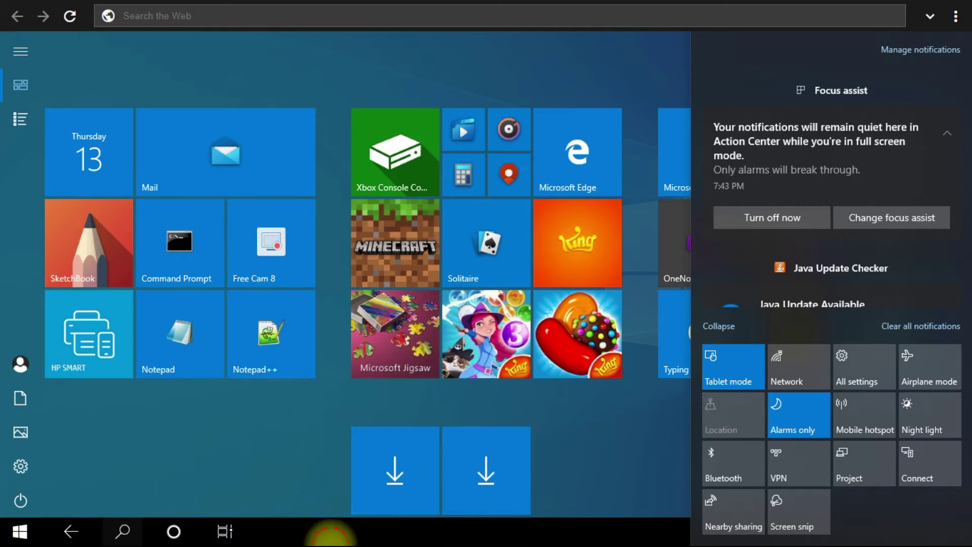
click(327, 532)
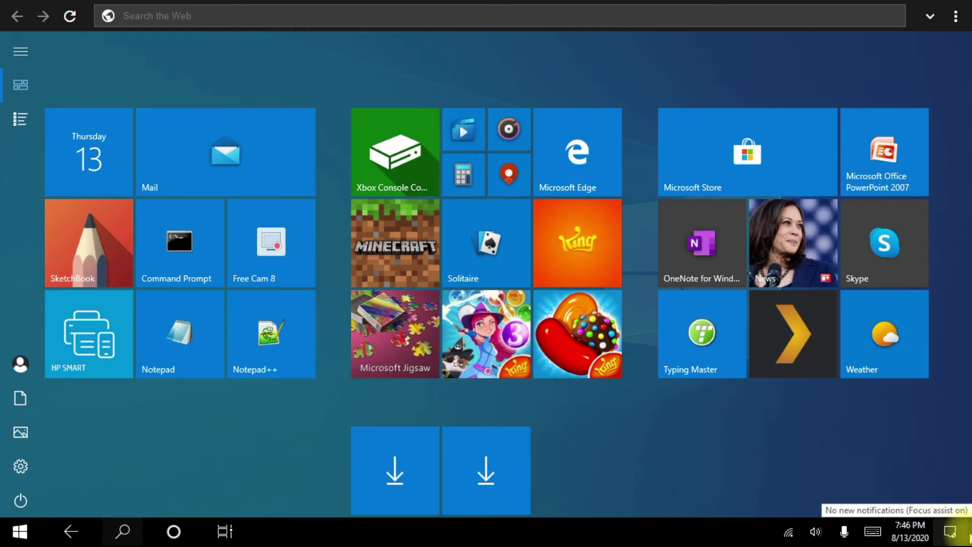
Switch Tablet mode off again from the quick actions and return to the normal desktop
click(941, 539)
click(753, 376)
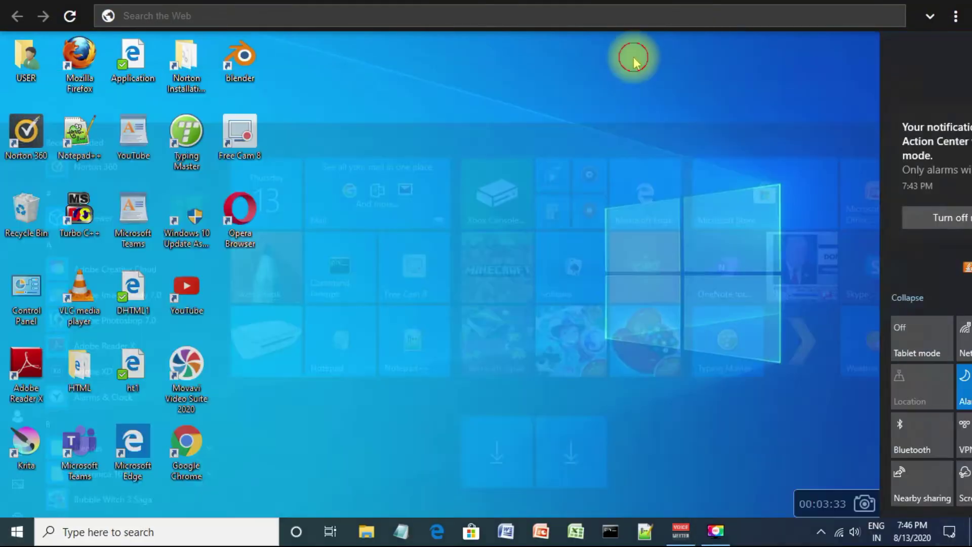
click(634, 60)
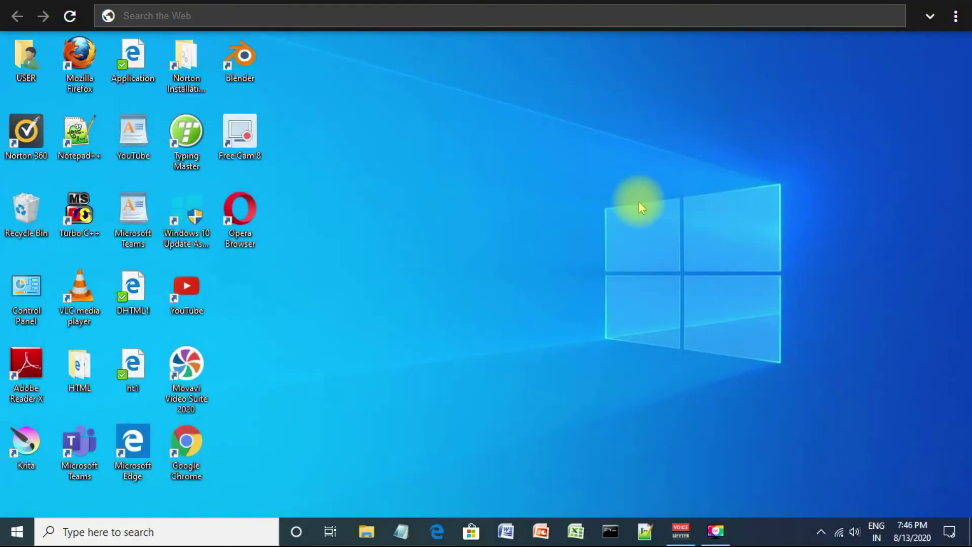
Open the Tablet page of the System category in Windows Settings
click(17, 531)
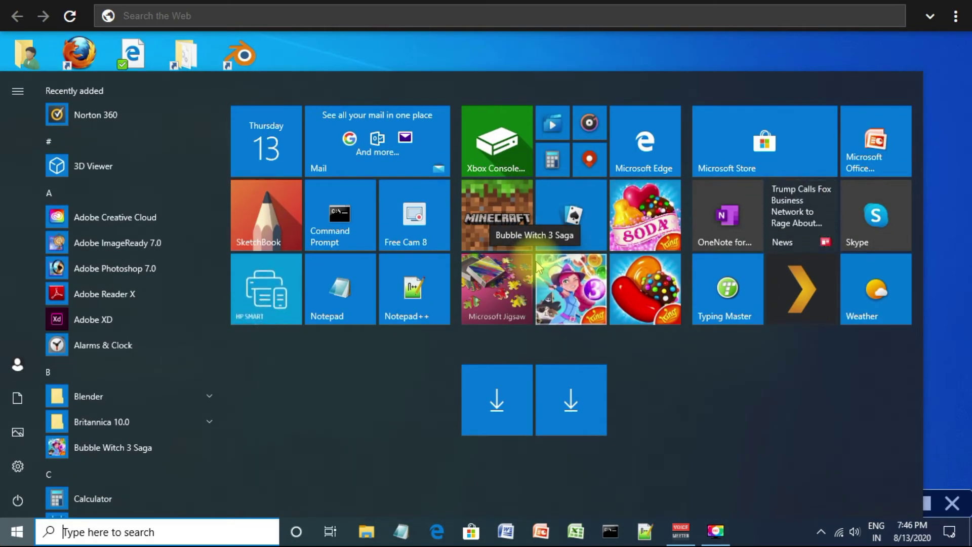
click(955, 539)
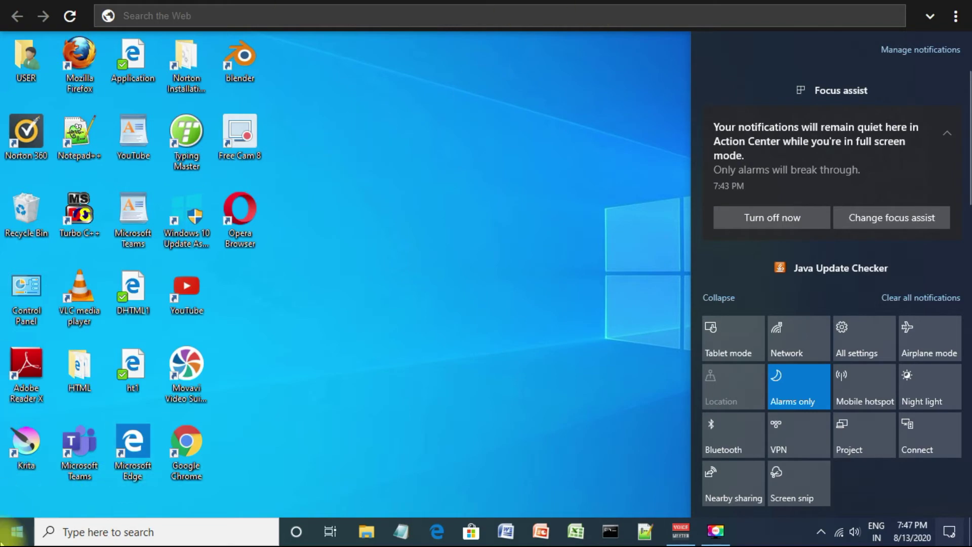
click(15, 538)
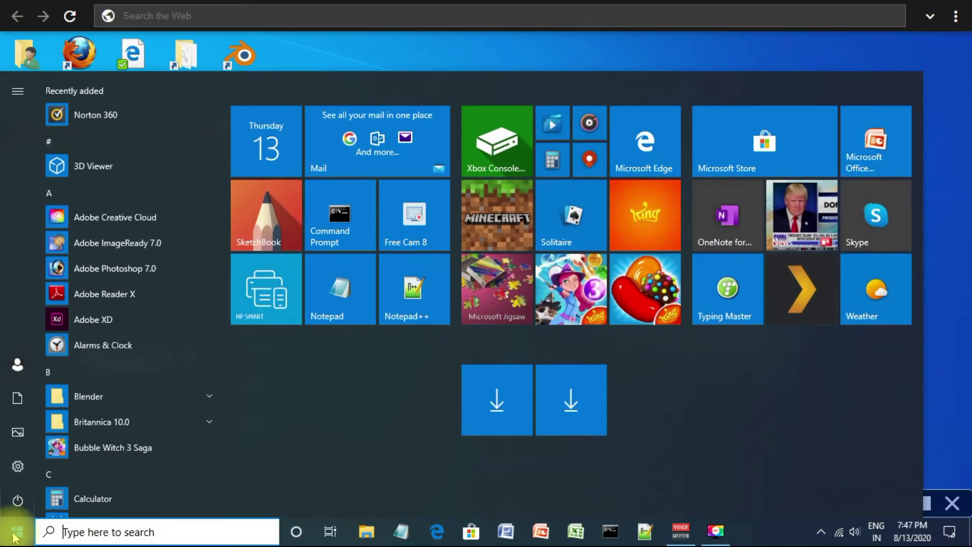
click(16, 471)
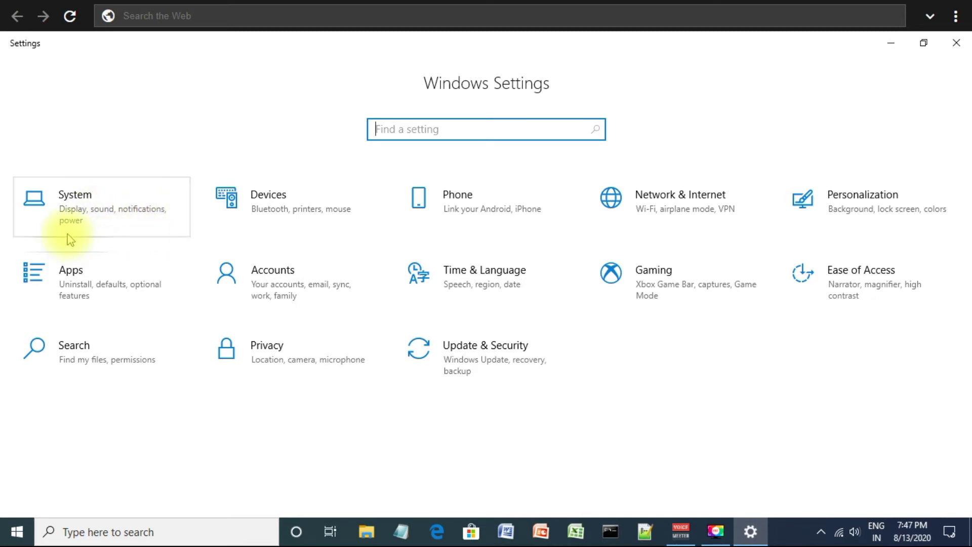
click(78, 216)
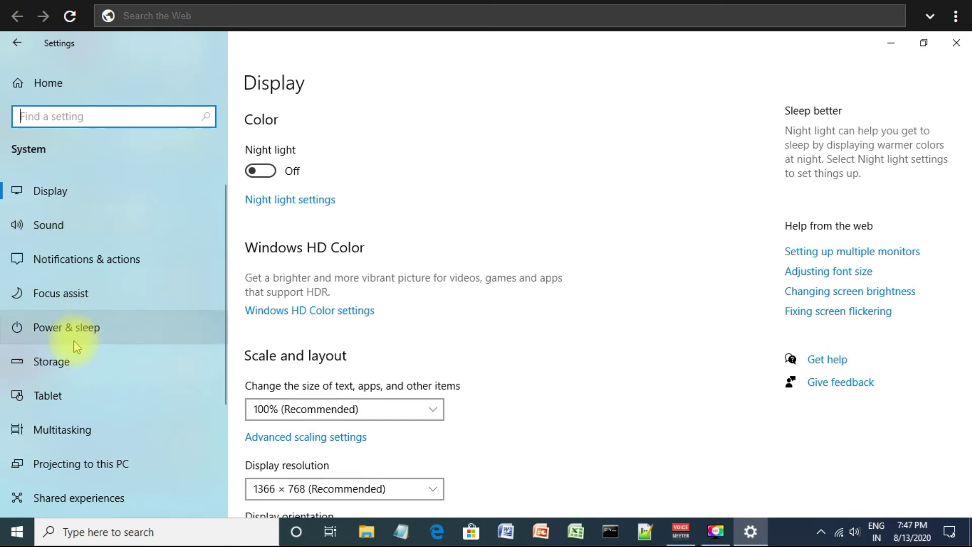
scroll(56, 344, down, 2)
click(58, 326)
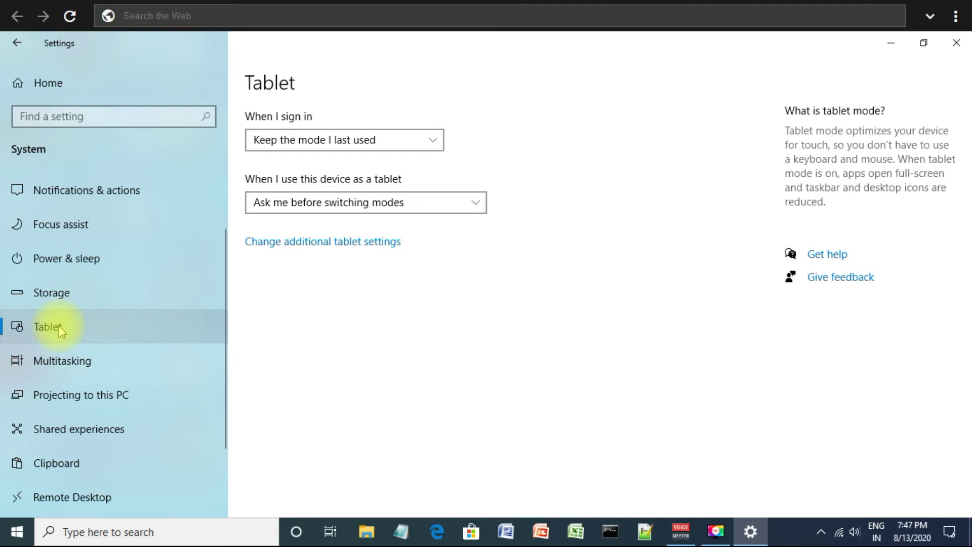
Examine the available options for sign-in mode and for using this device as a tablet, leaving both settings as they are
click(413, 139)
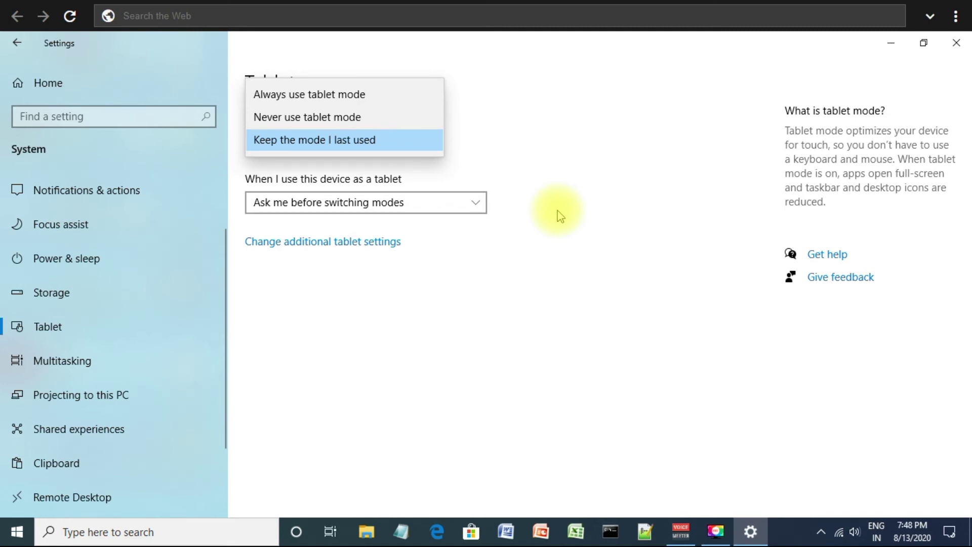
click(560, 216)
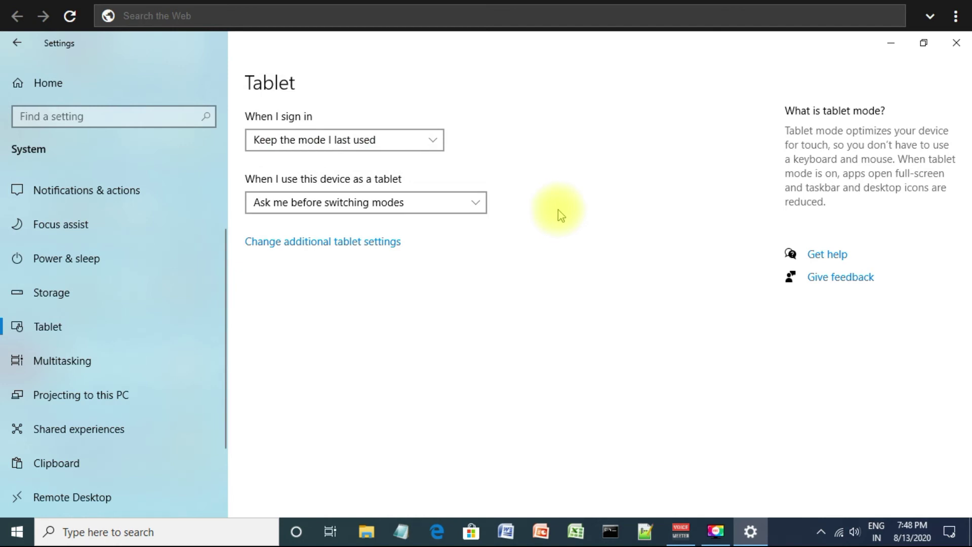
click(433, 194)
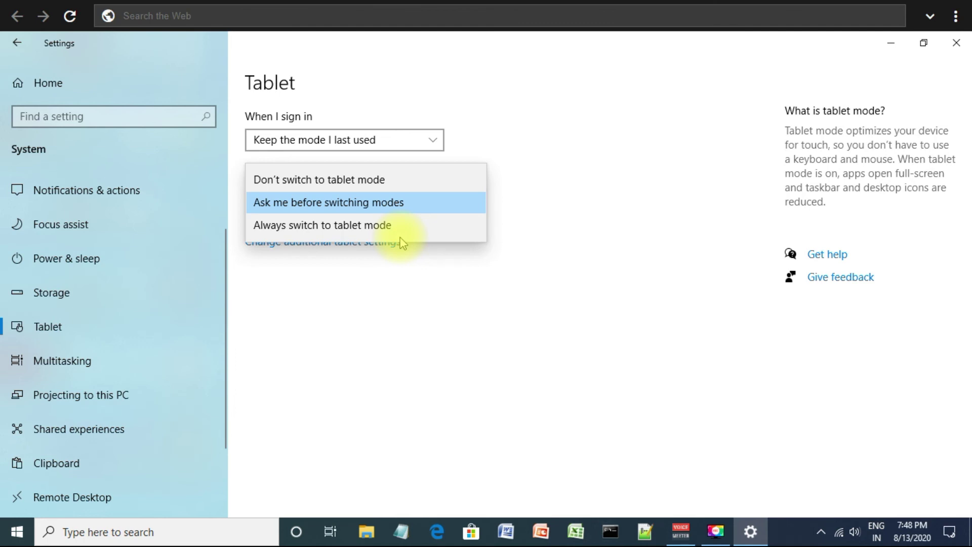
click(20, 190)
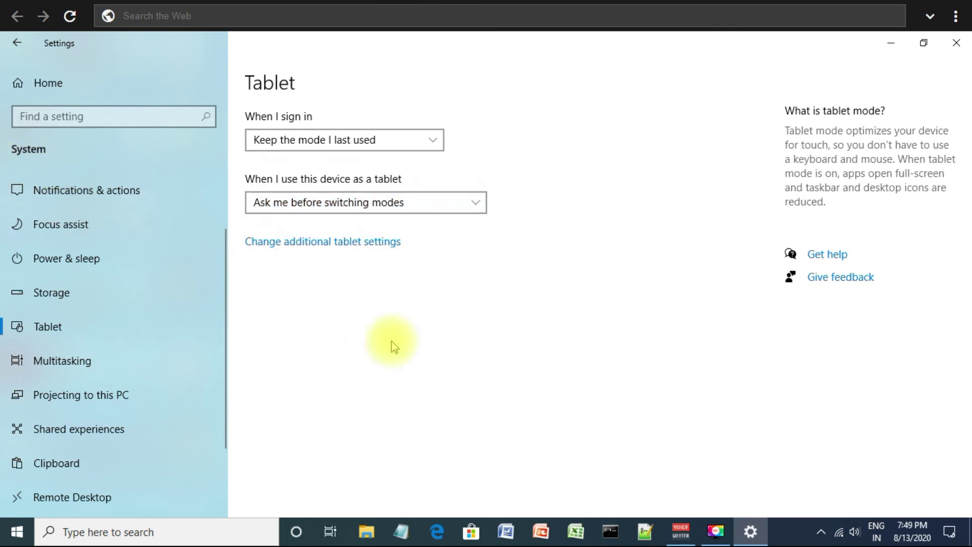
View the quick actions in edit mode from the Notifications & actions settings, leave them unedited, and close Settings
click(76, 190)
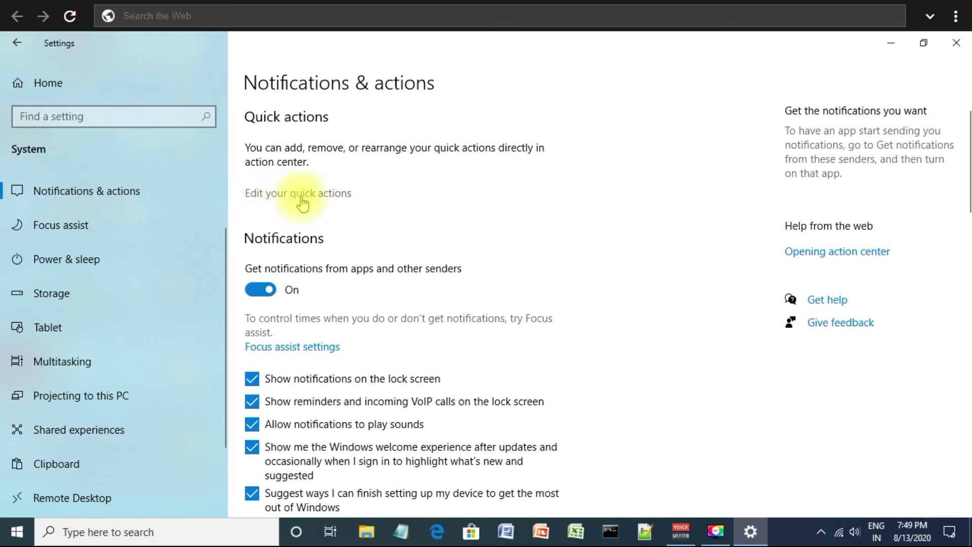
click(319, 194)
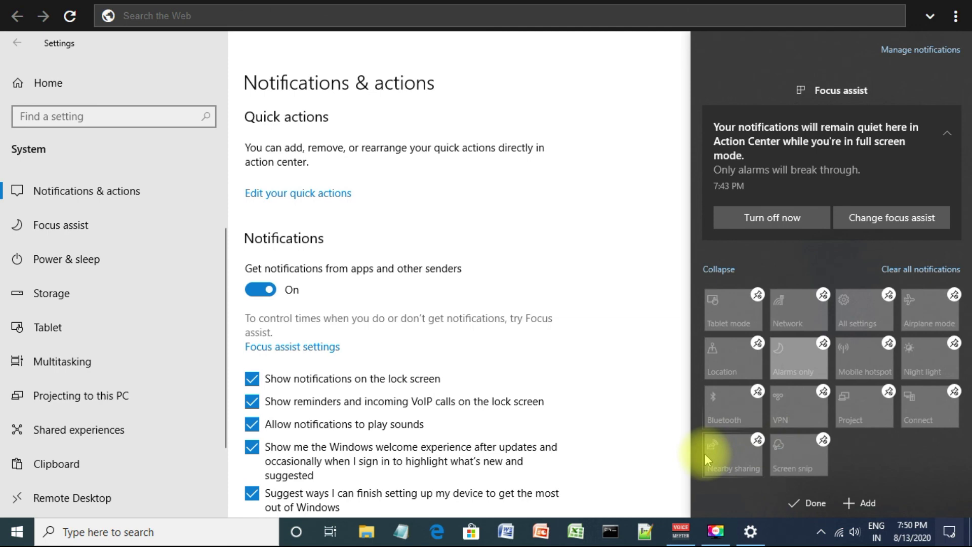
click(623, 337)
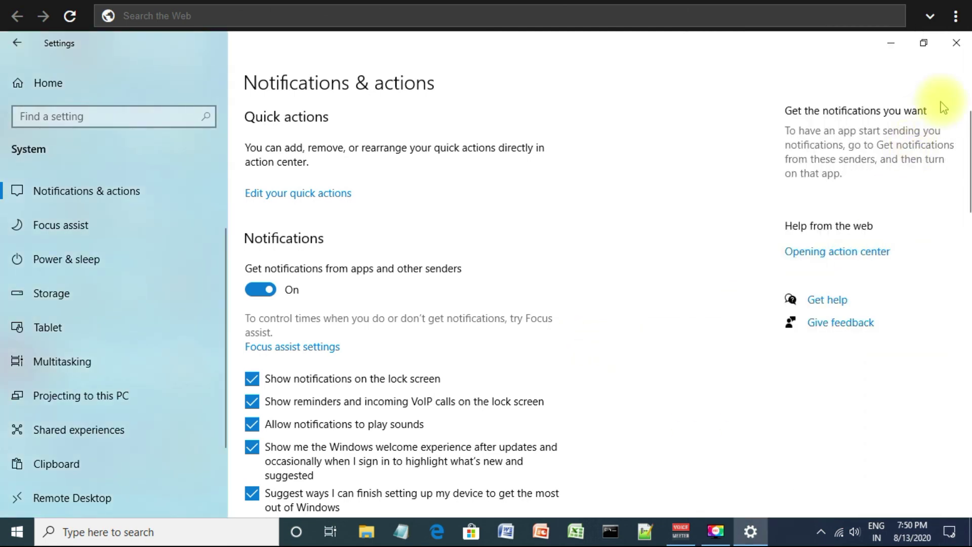
click(957, 43)
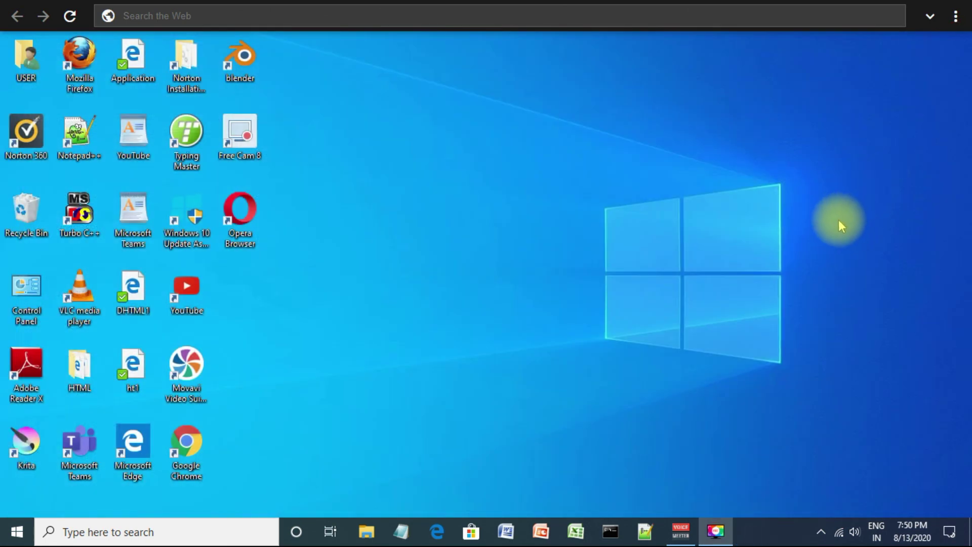